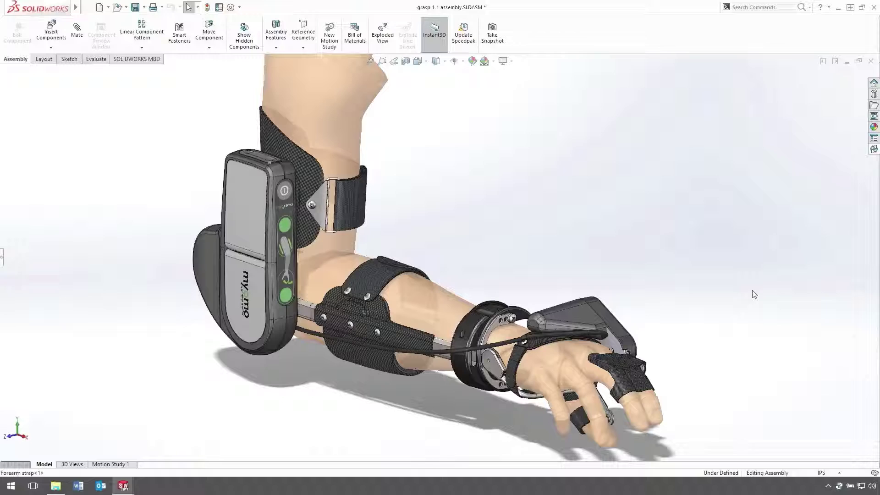
- Zoom to the wrist, open the ring part MYO_09 on its own, and orbit it
{"action": "right_click_drag", "start_coordinate": [754, 294], "coordinate": [663, 292]}
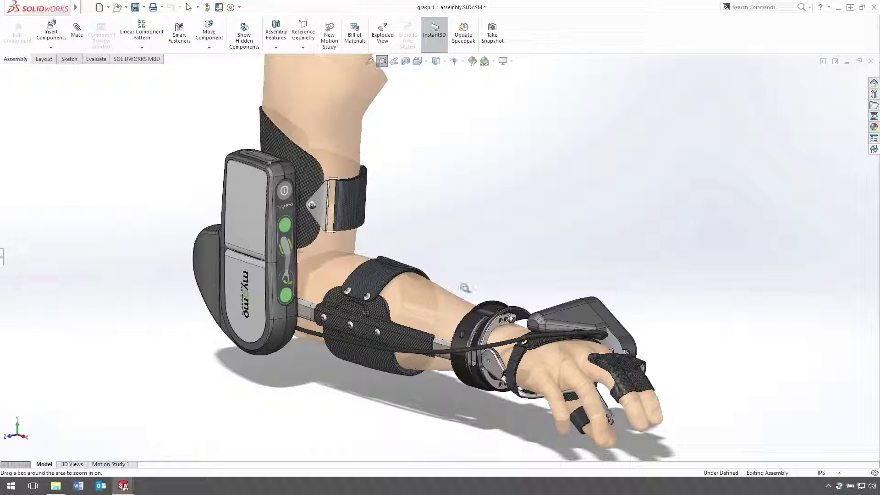
{"action": "left_click_drag", "start_coordinate": [465, 288], "coordinate": [557, 412]}
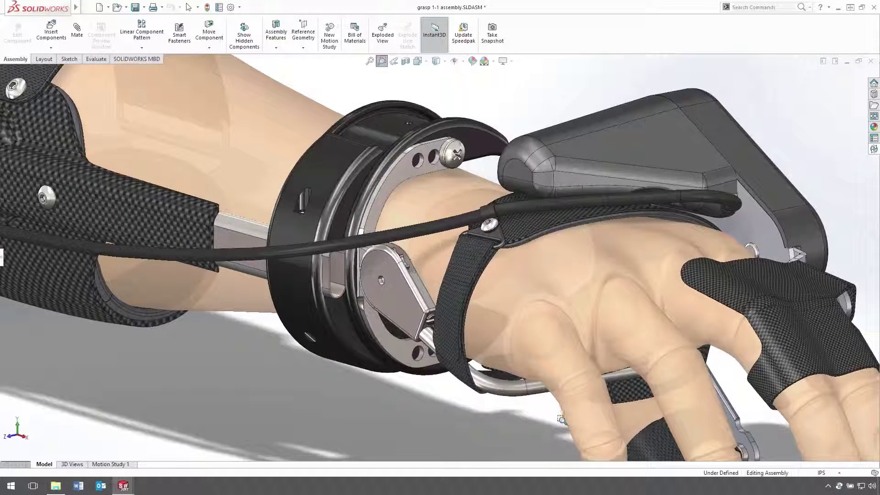
{"action": "key", "text": "Escape"}
{"action": "left_click", "coordinate": [428, 281]}
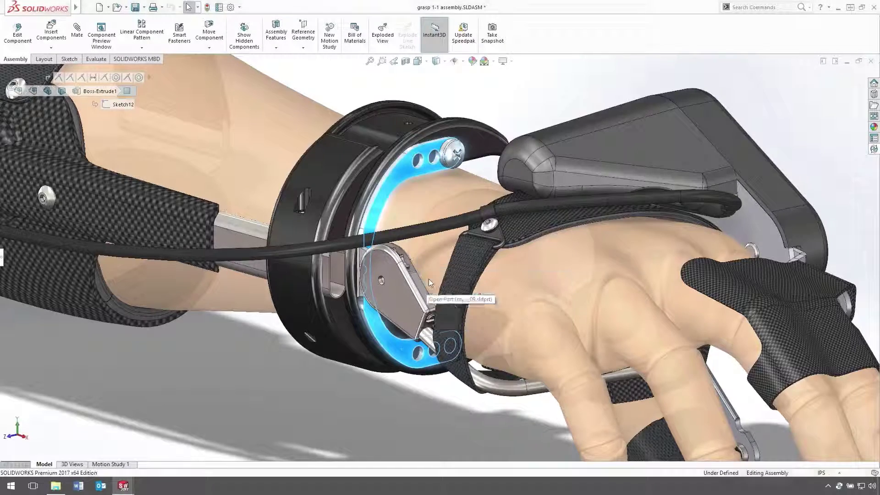
{"action": "left_click", "coordinate": [428, 279]}
{"action": "middle_click_drag", "start_coordinate": [430, 281], "coordinate": [412, 274]}
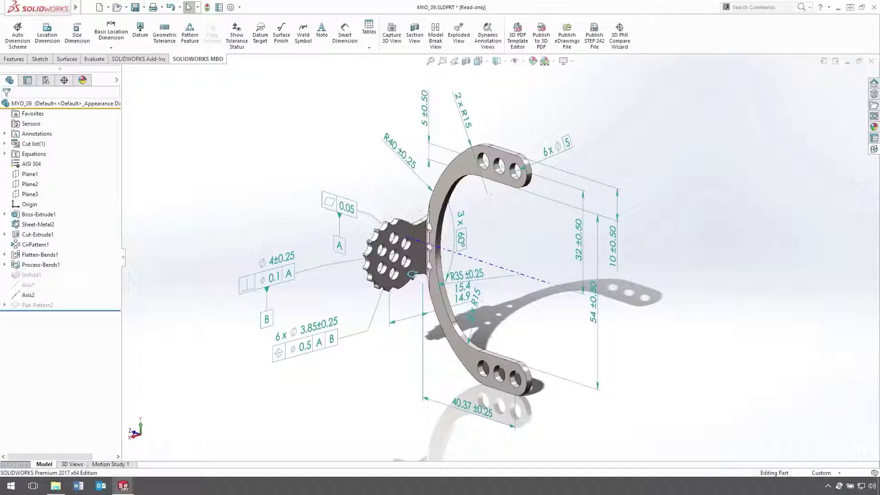
- In the PDM task pane, choose the Submit for Approval transition for MYO_09.SLDPRT
{"action": "left_click", "coordinate": [873, 150]}
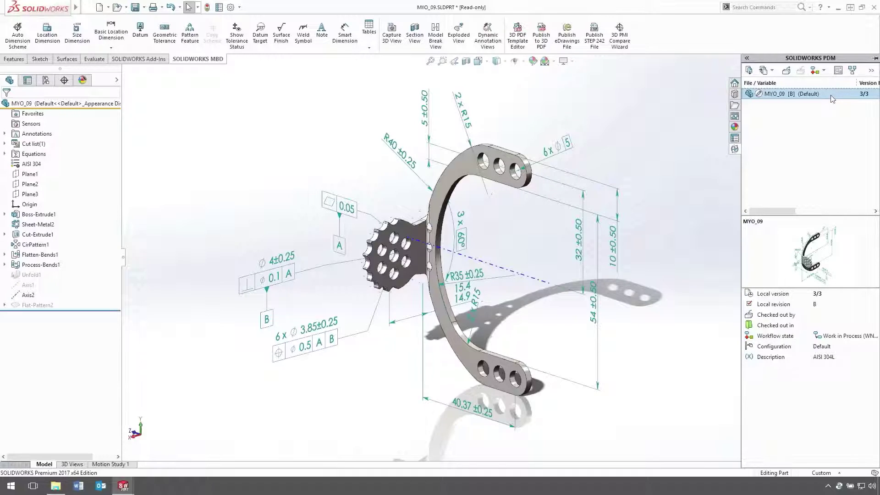
{"action": "left_click", "coordinate": [820, 70]}
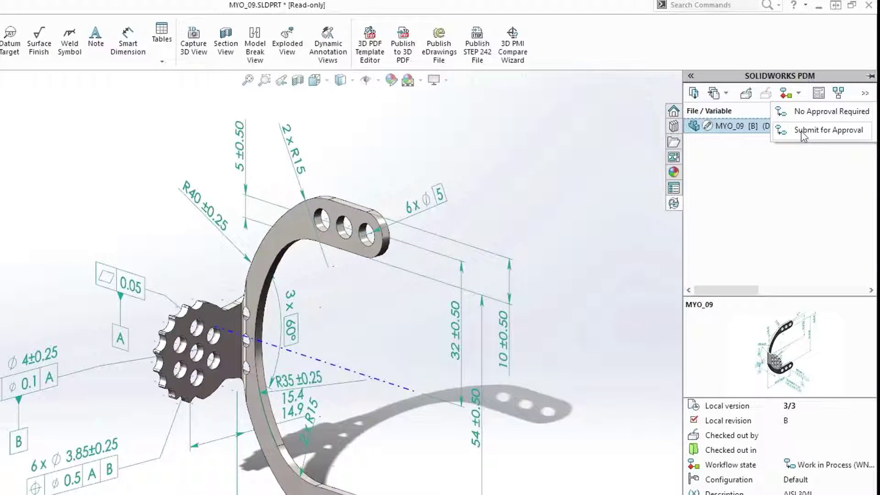
{"action": "left_click", "coordinate": [802, 131]}
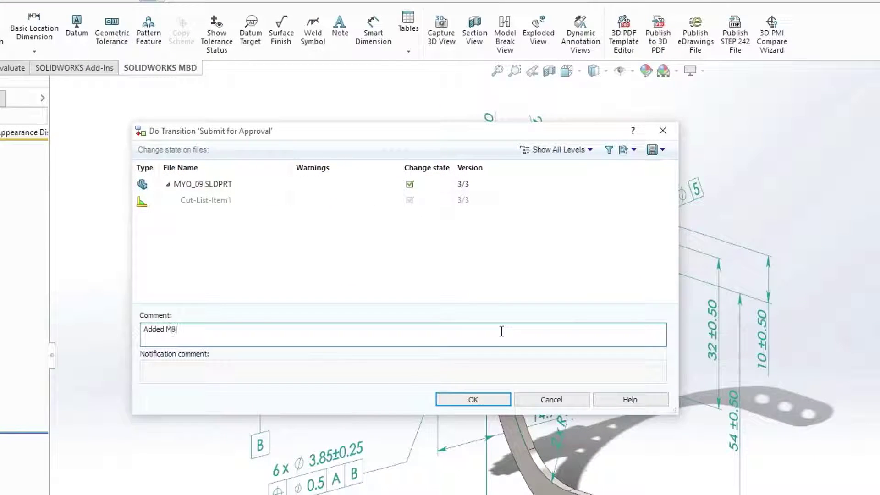
- Confirm the transition and create the 3D PDF with Primary Views toggled back off
{"action": "left_click", "coordinate": [473, 398]}
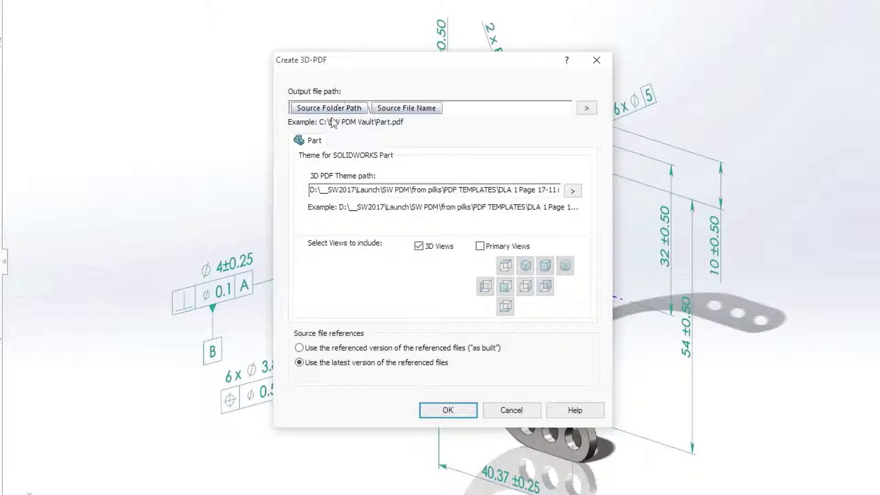
{"action": "left_click", "coordinate": [480, 247]}
{"action": "left_click", "coordinate": [505, 266]}
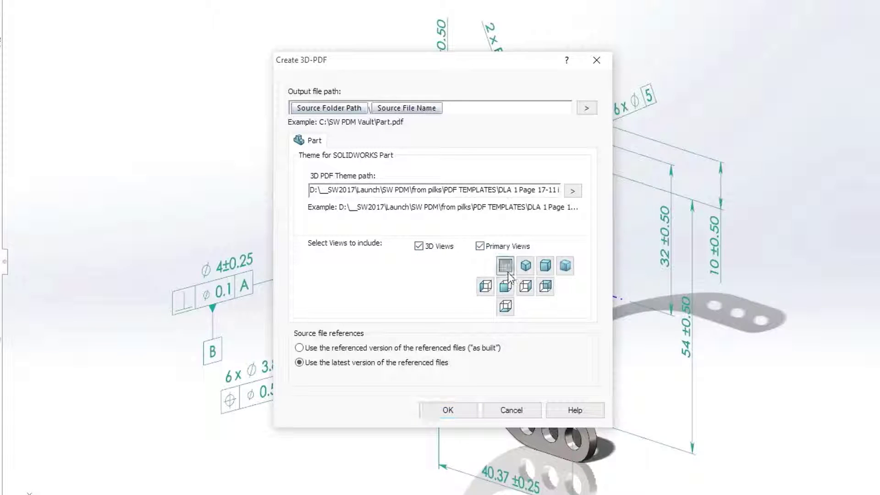
{"action": "left_click", "coordinate": [526, 288]}
{"action": "left_click", "coordinate": [480, 246]}
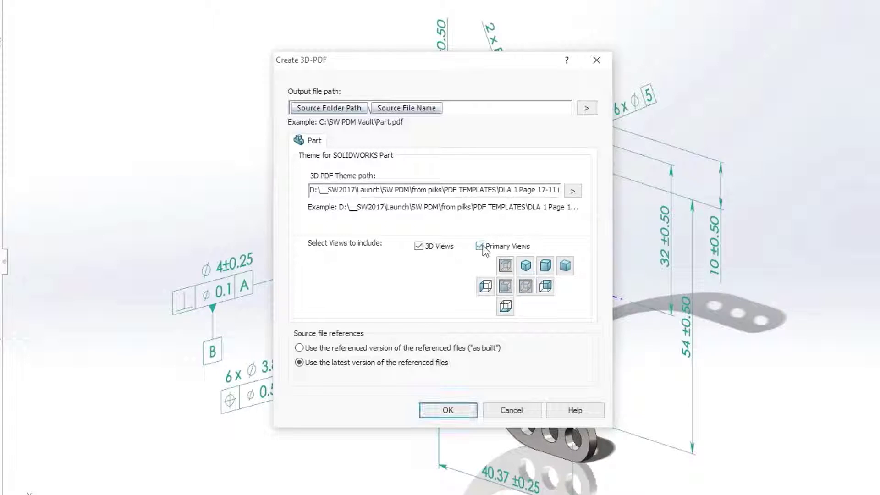
{"action": "left_click", "coordinate": [449, 410]}
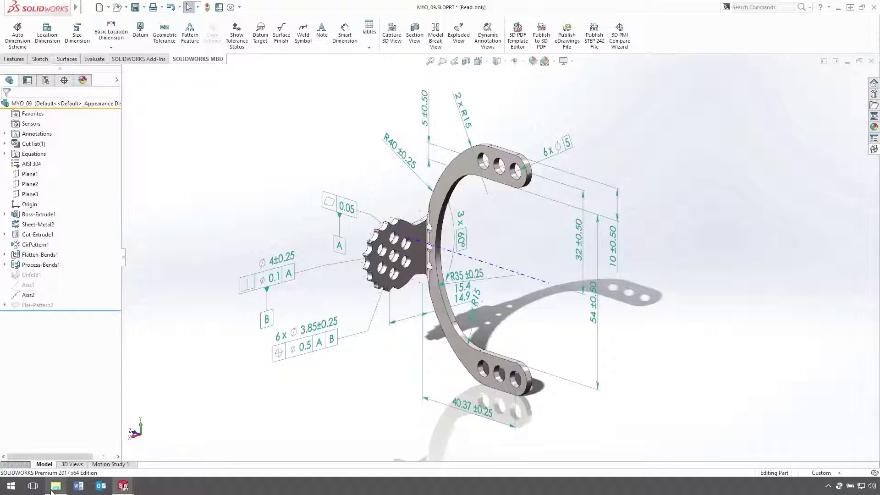
- In the Myomo vault, check where MYO_09.SLDPRT is used and find MYO_09.PDF
{"action": "left_click", "coordinate": [56, 487]}
{"action": "left_click", "coordinate": [211, 184]}
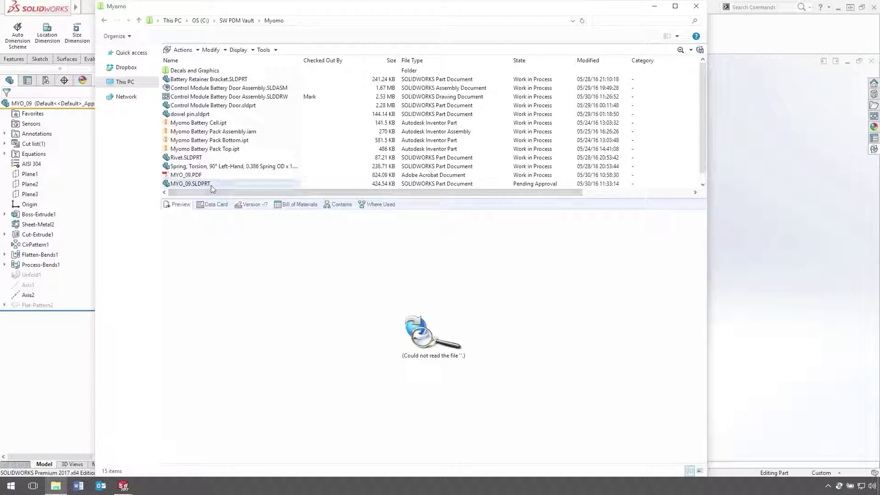
{"action": "left_click", "coordinate": [376, 205]}
{"action": "left_click", "coordinate": [260, 265]}
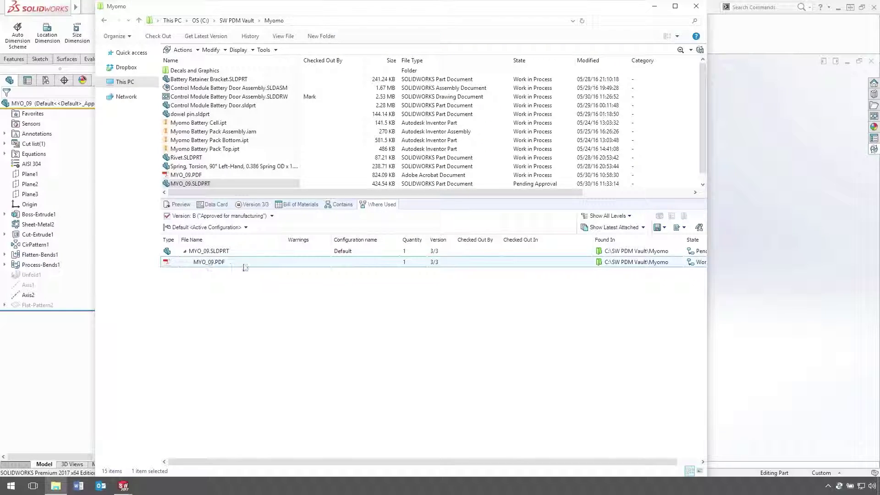
- Preview MYO_09.PDF, stepping through its Right, isometric and Reverse views and rotating the arm
{"action": "left_click", "coordinate": [197, 176]}
{"action": "left_click", "coordinate": [178, 205]}
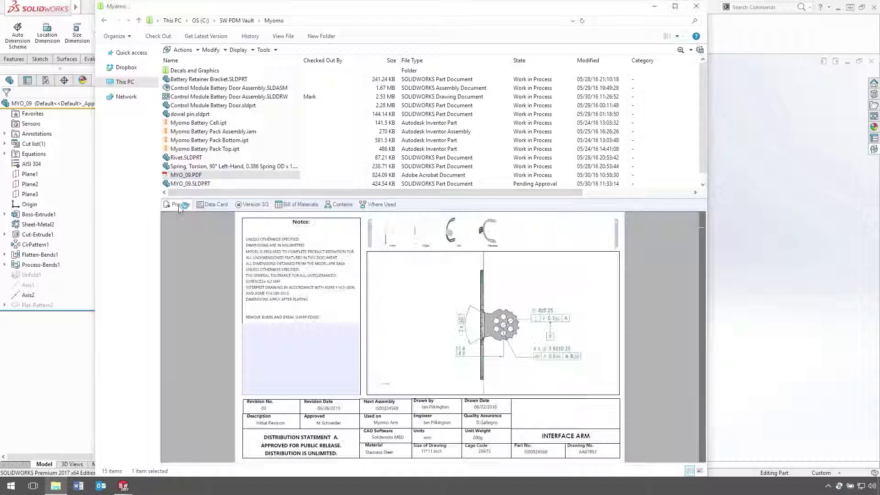
{"action": "left_click_drag", "start_coordinate": [191, 199], "coordinate": [194, 123]}
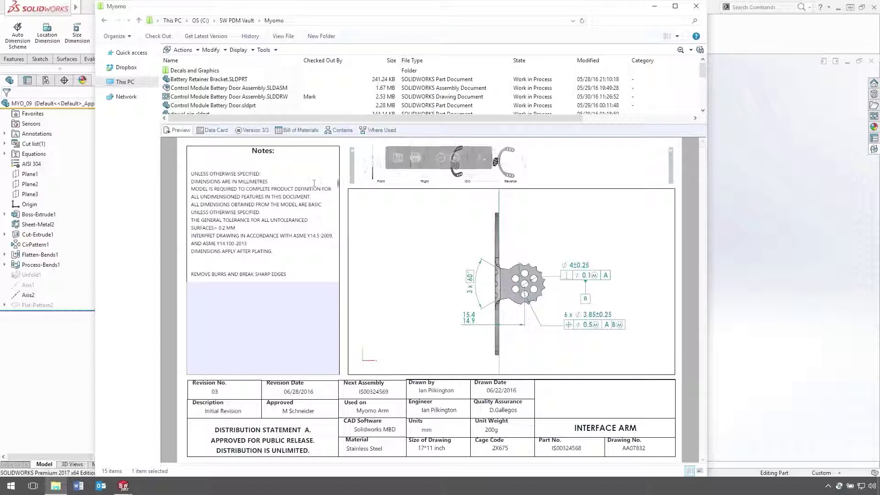
{"action": "left_click_drag", "start_coordinate": [392, 152], "coordinate": [576, 151]}
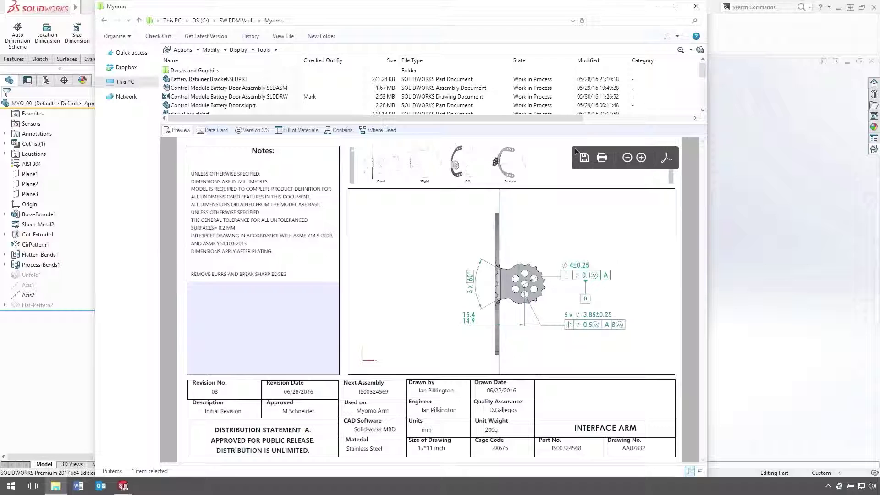
{"action": "left_click", "coordinate": [425, 165]}
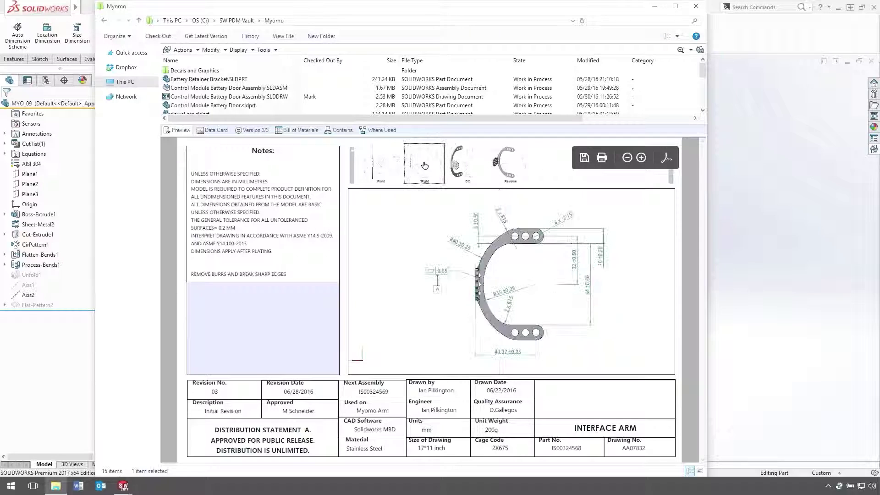
{"action": "left_click", "coordinate": [461, 169]}
{"action": "left_click", "coordinate": [504, 172]}
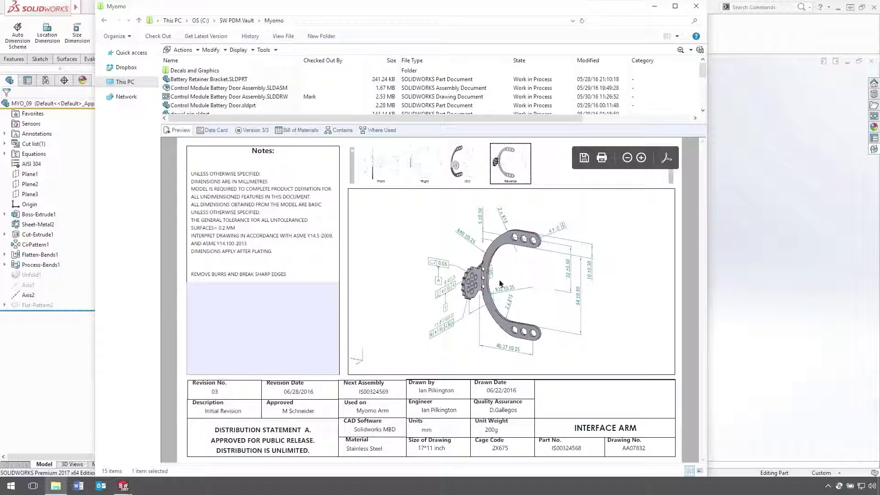
{"action": "scroll", "coordinate": [497, 285], "scroll_direction": "up", "scroll_amount": 3}
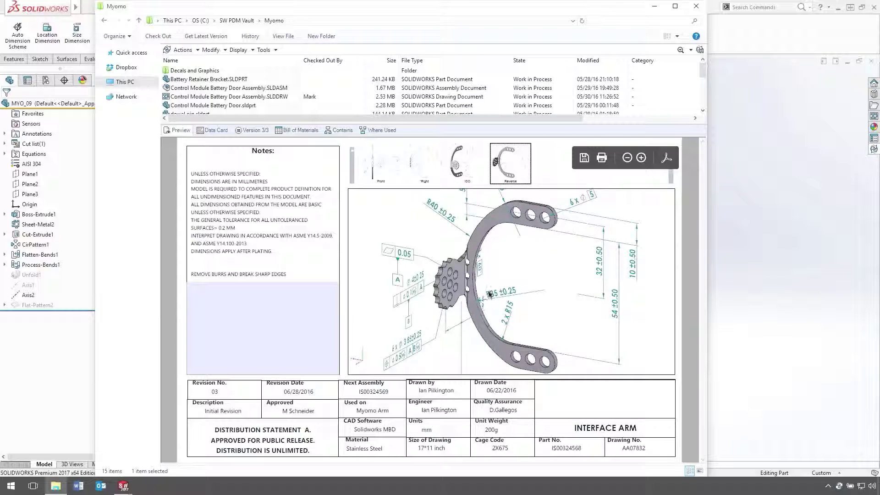
{"action": "left_click_drag", "start_coordinate": [489, 294], "coordinate": [495, 293]}
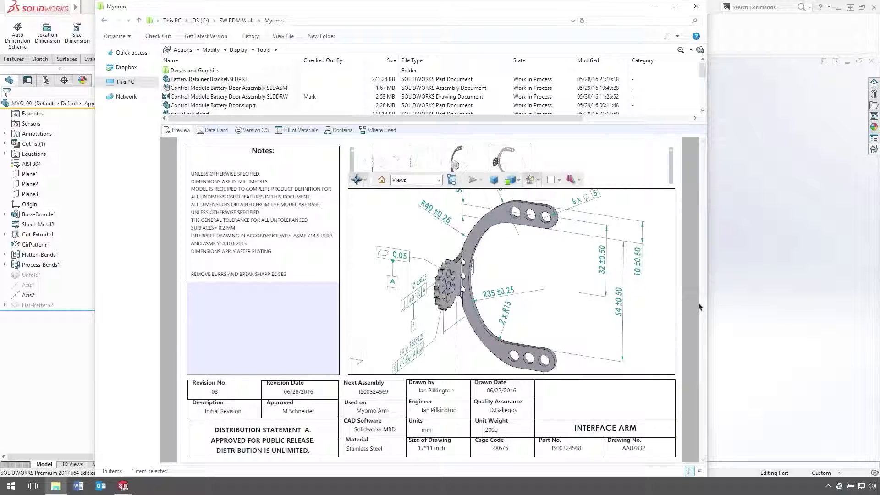
- Switch to the battery door drawing, zoom to Section A-A, and edit its properties
{"action": "left_click", "coordinate": [731, 307]}
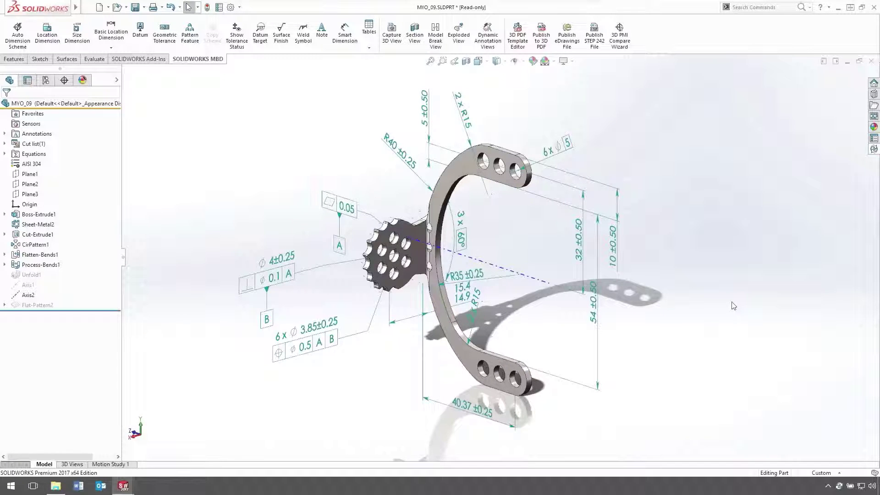
{"action": "key", "text": "ctrl+Tab"}
{"action": "key", "text": "ctrl+Tab"}
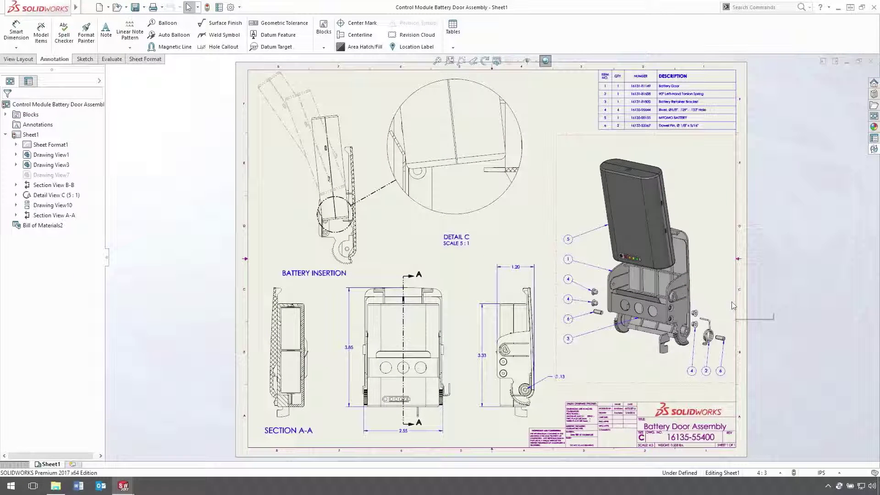
{"action": "left_click", "coordinate": [461, 61]}
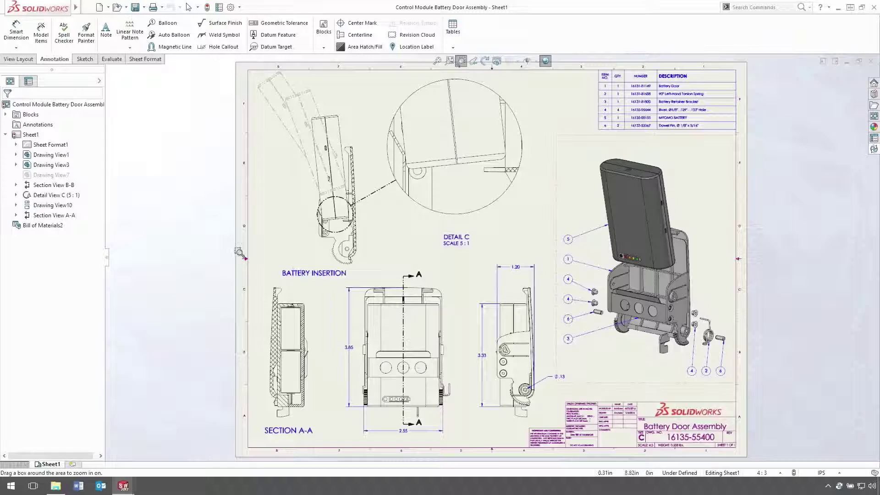
{"action": "left_click_drag", "start_coordinate": [239, 253], "coordinate": [482, 452]}
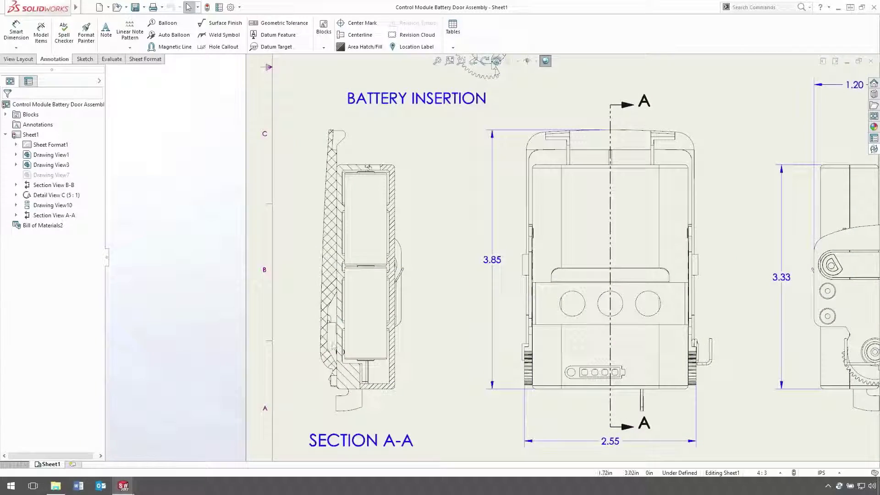
{"action": "left_click", "coordinate": [320, 323]}
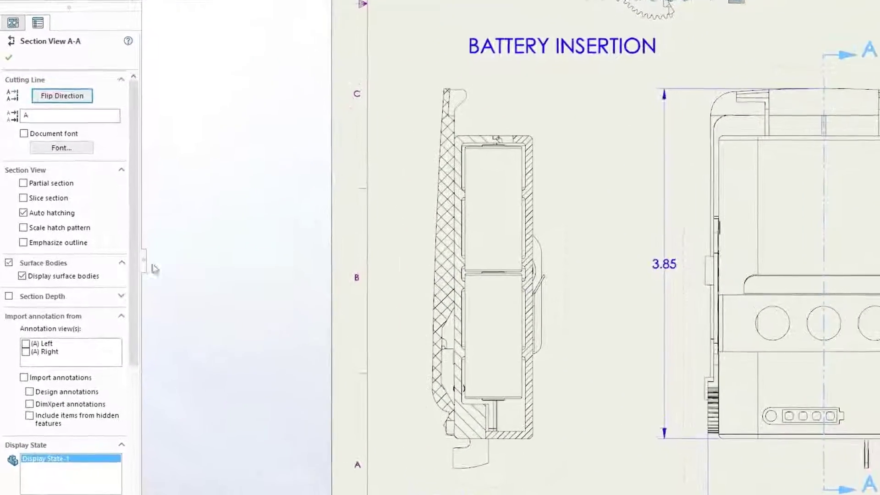
- Turn on Emphasize outline for Section View A-A, then bring Detail C into view
{"action": "left_click", "coordinate": [89, 243]}
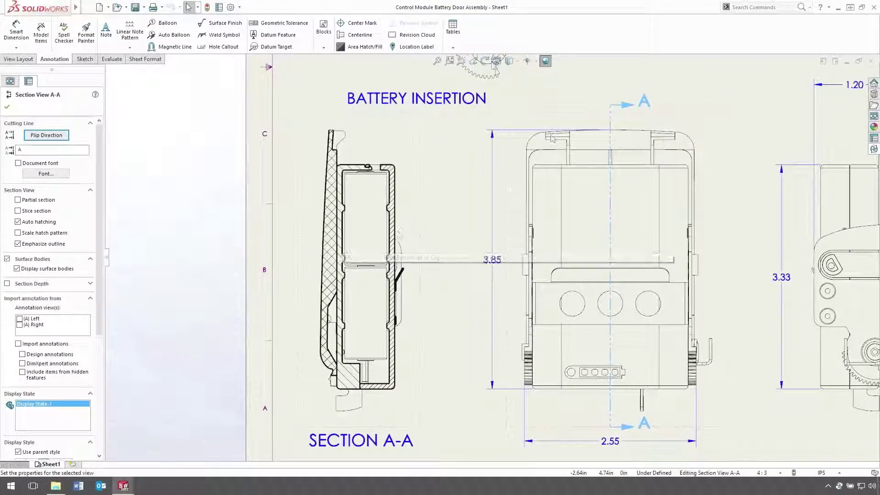
{"action": "middle_click_drag", "start_coordinate": [666, 301], "coordinate": [662, 361]}
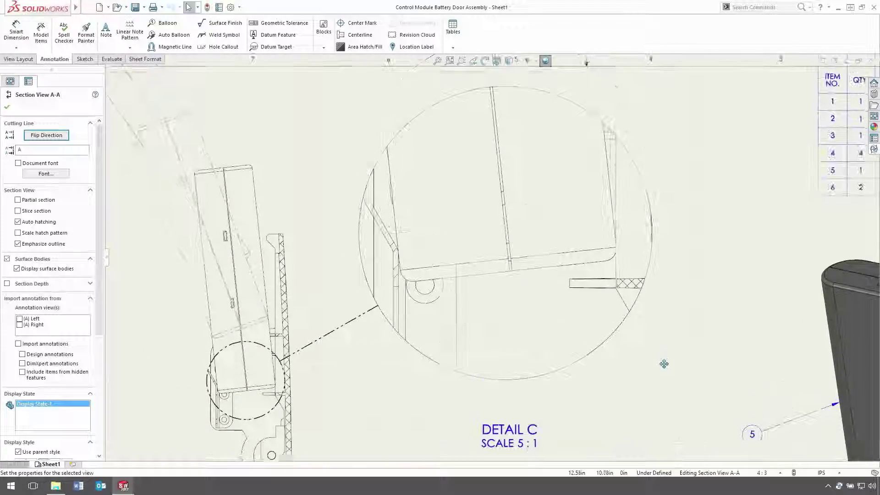
- Give Detail View C a jagged outline with shape intensity raised toward High
{"action": "left_click", "coordinate": [636, 361]}
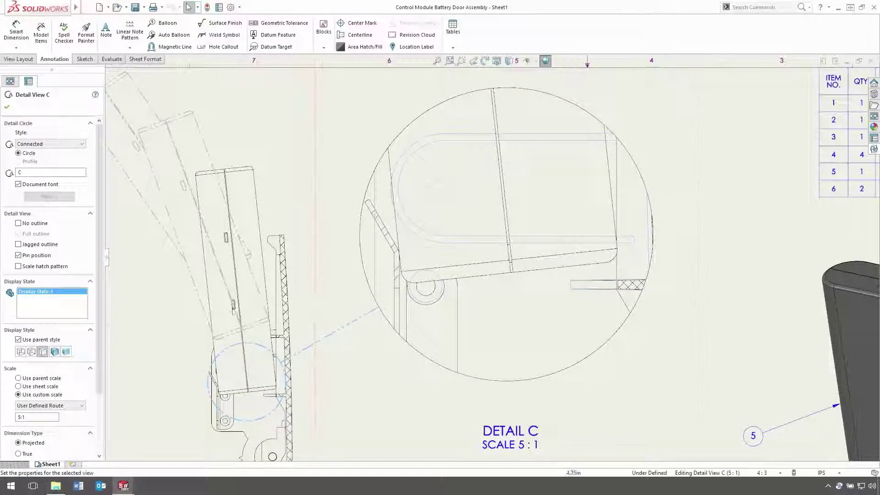
{"action": "left_click", "coordinate": [18, 245]}
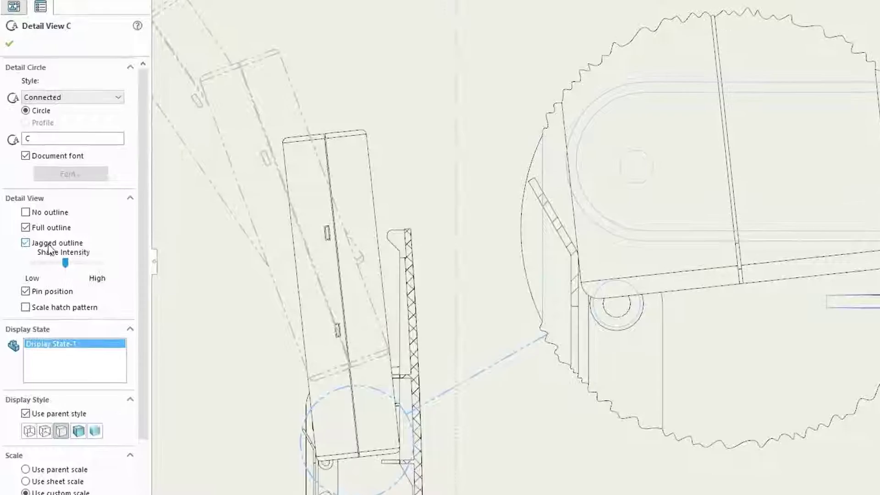
{"action": "left_click", "coordinate": [79, 263]}
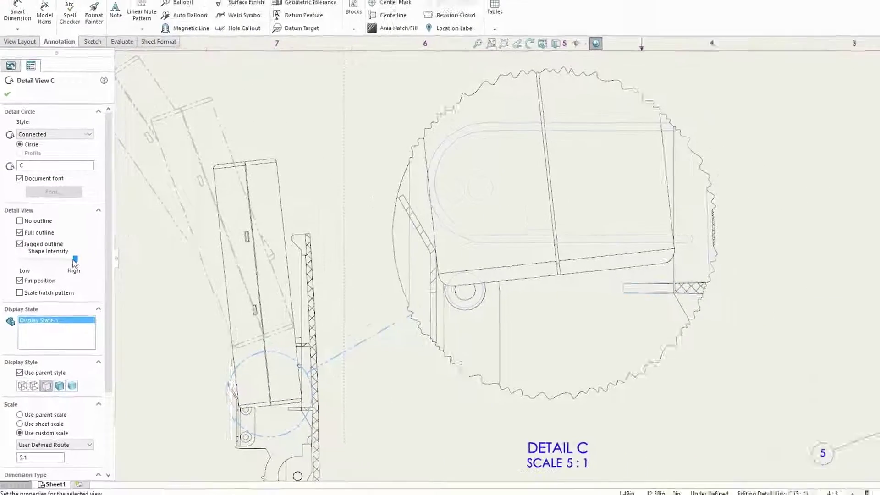
{"action": "left_click", "coordinate": [477, 44]}
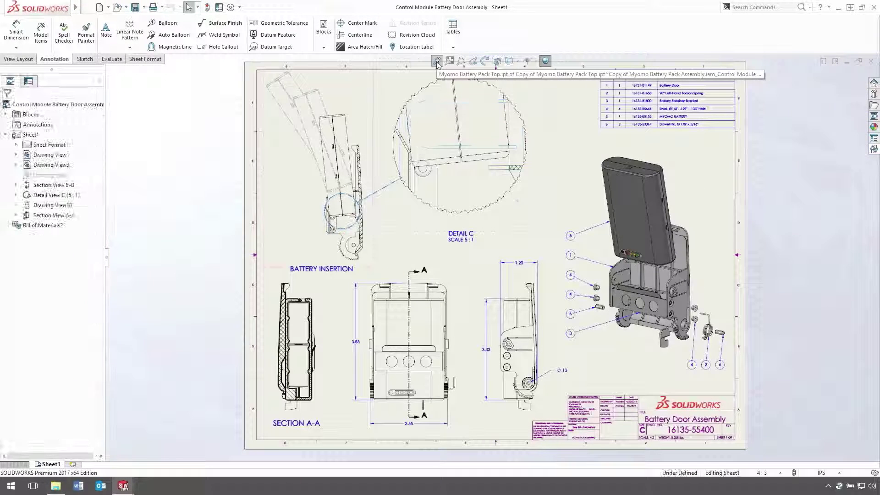
- In PDM, preview Myomo Battery Pack Assembly.iam and its Bottom, Cell and Top .ipt parts
{"action": "left_click", "coordinate": [874, 150]}
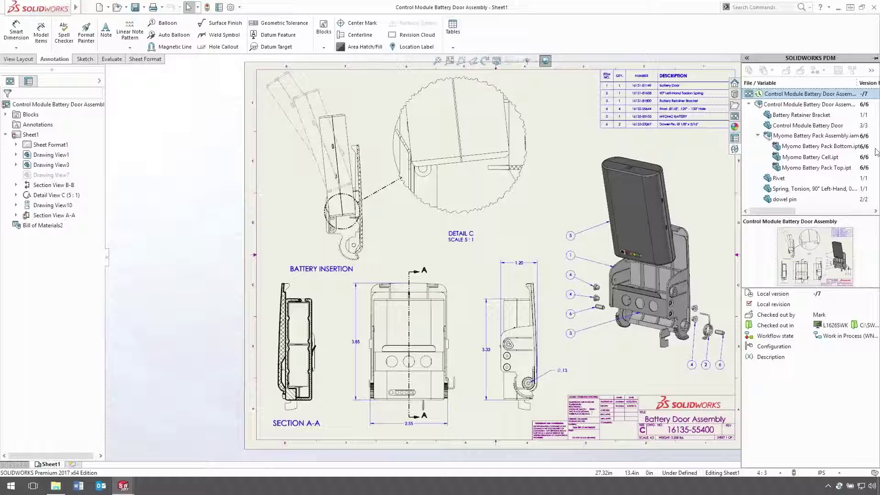
{"action": "left_click", "coordinate": [862, 136]}
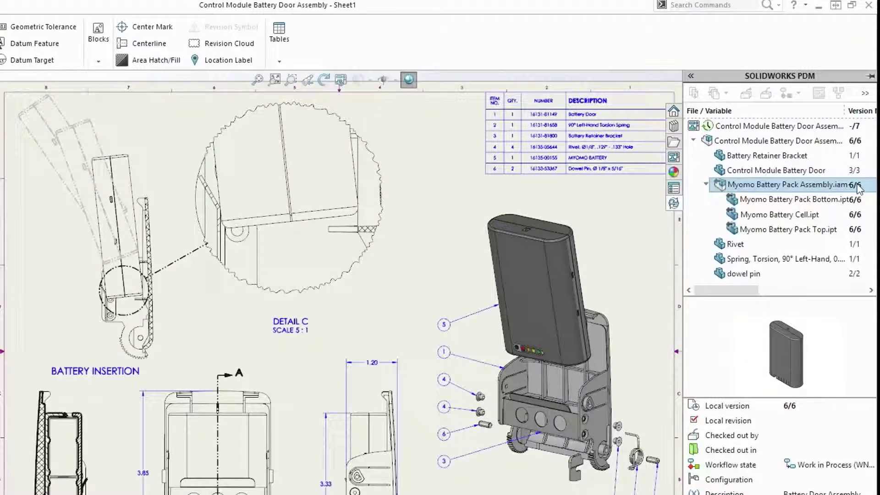
{"action": "left_click", "coordinate": [862, 202]}
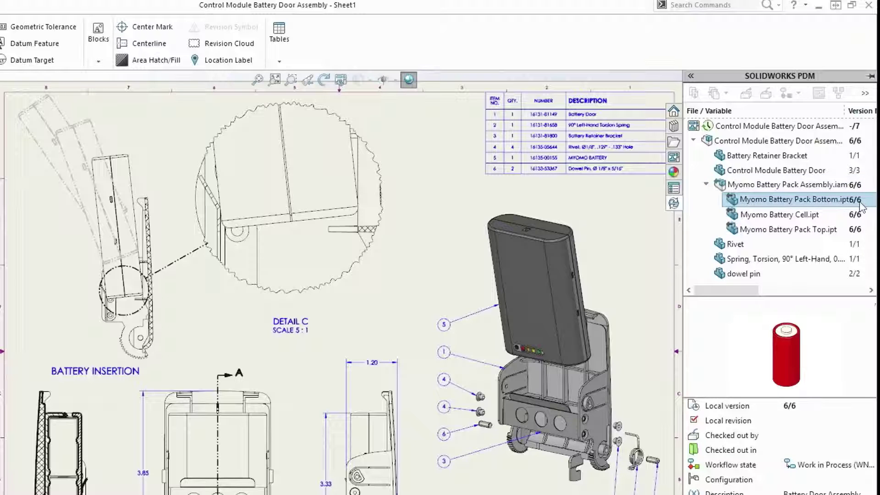
{"action": "left_click", "coordinate": [859, 215]}
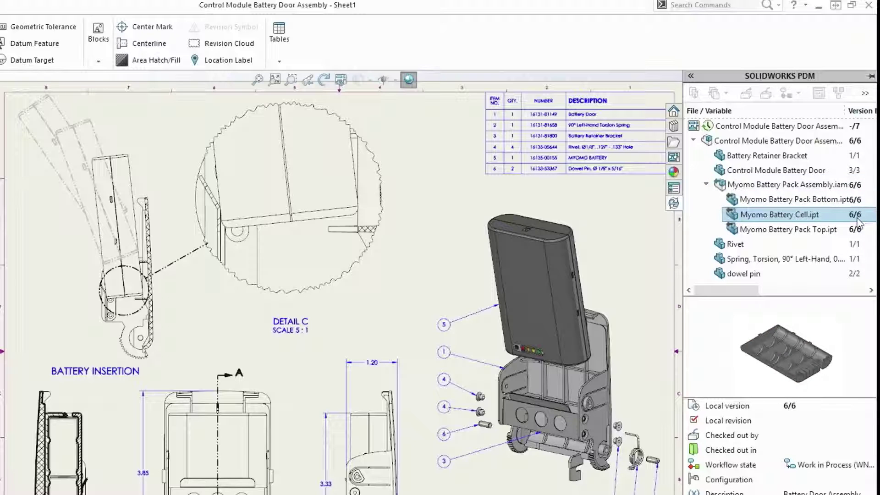
{"action": "left_click", "coordinate": [860, 229]}
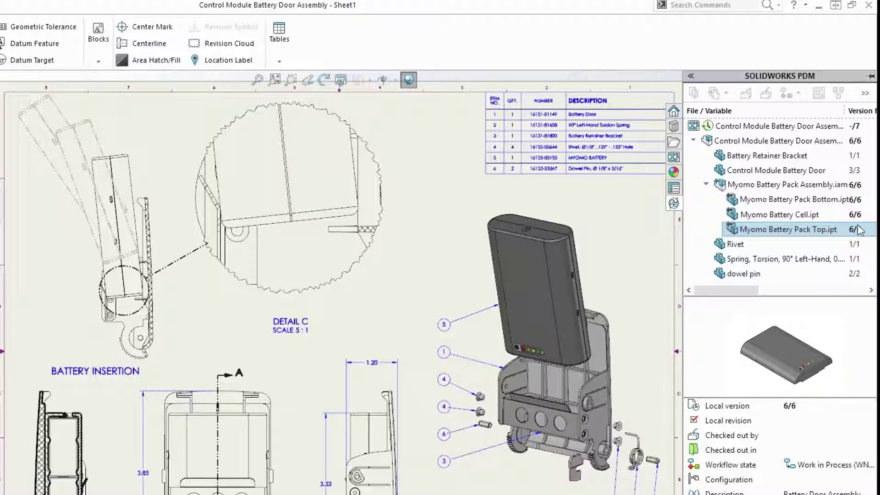
{"action": "left_click", "coordinate": [792, 127]}
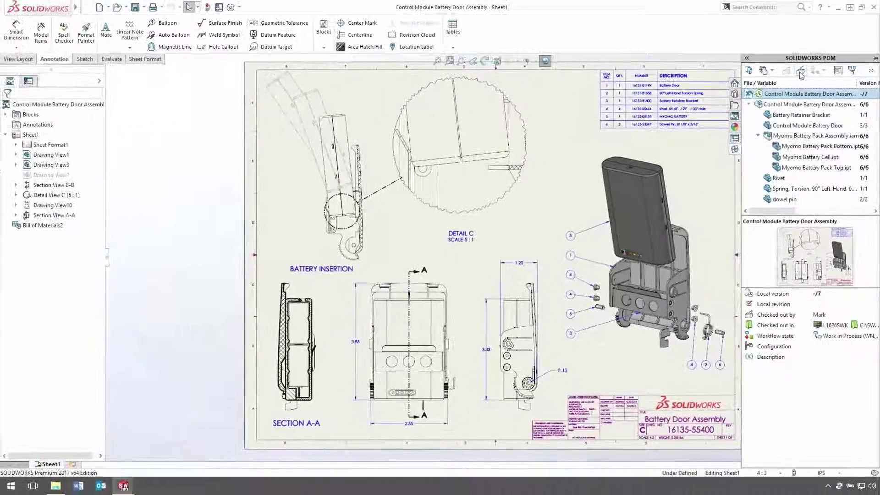
- Check in the drawing with Overwrite Latest Version after reviewing its Inventor references
{"action": "left_click", "coordinate": [801, 72]}
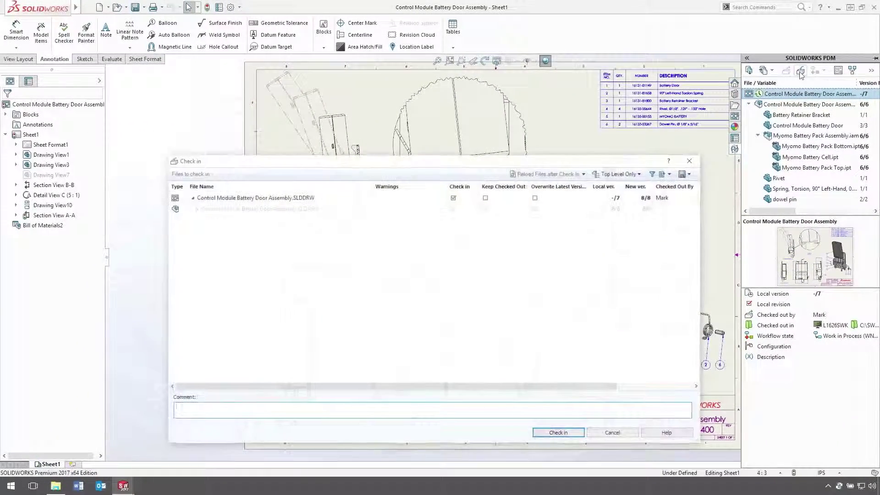
{"action": "left_click", "coordinate": [535, 198]}
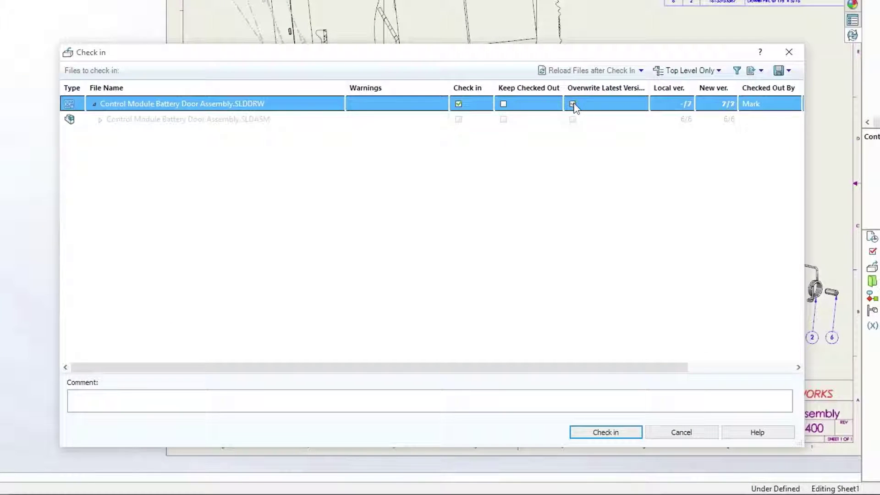
{"action": "left_click", "coordinate": [100, 120]}
{"action": "left_click", "coordinate": [94, 181]}
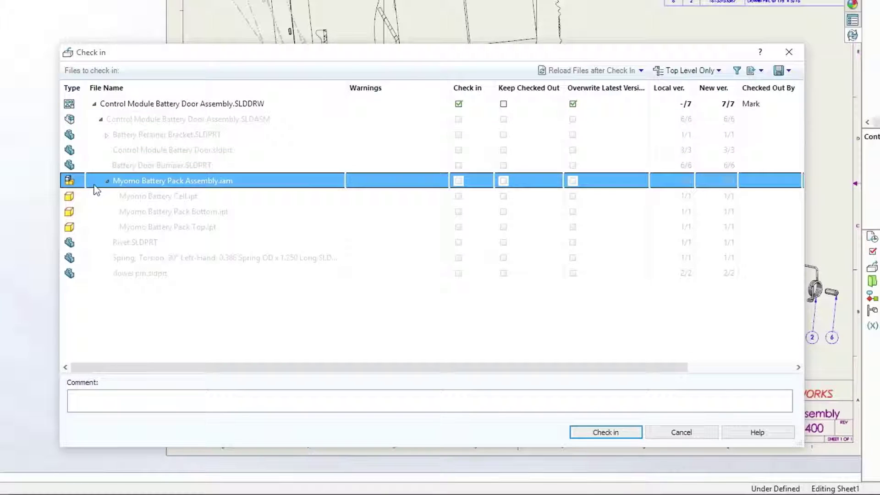
{"action": "left_click", "coordinate": [98, 197]}
{"action": "left_click", "coordinate": [102, 212]}
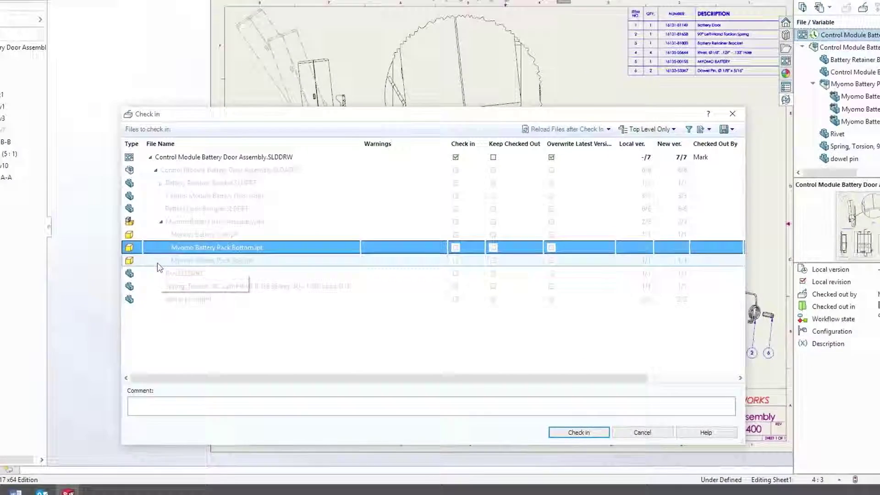
{"action": "left_click", "coordinate": [158, 263]}
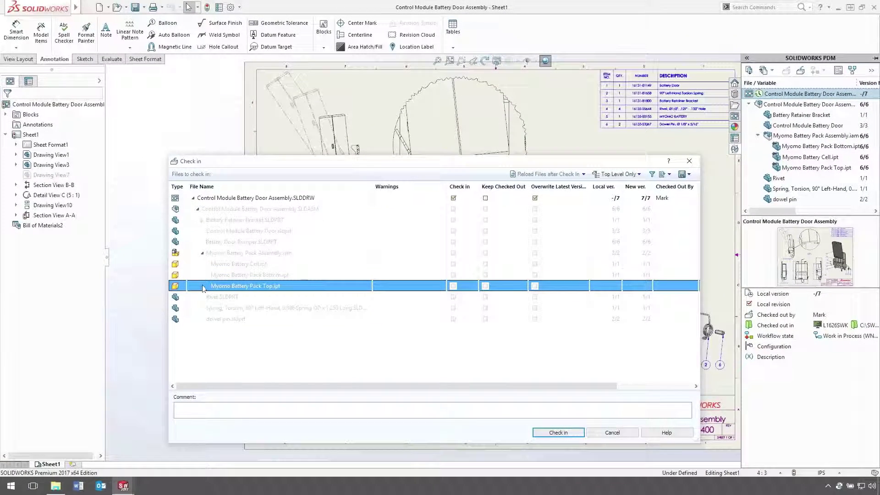
{"action": "left_click", "coordinate": [558, 433]}
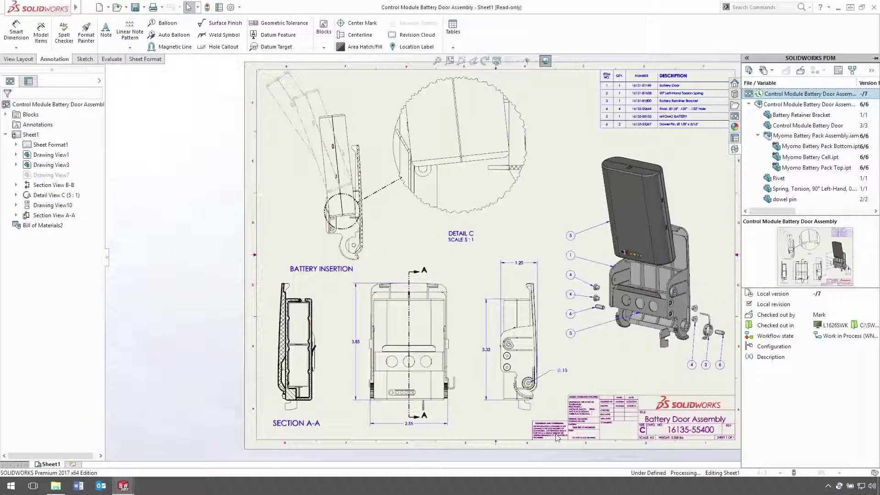
{"action": "left_click", "coordinate": [56, 487]}
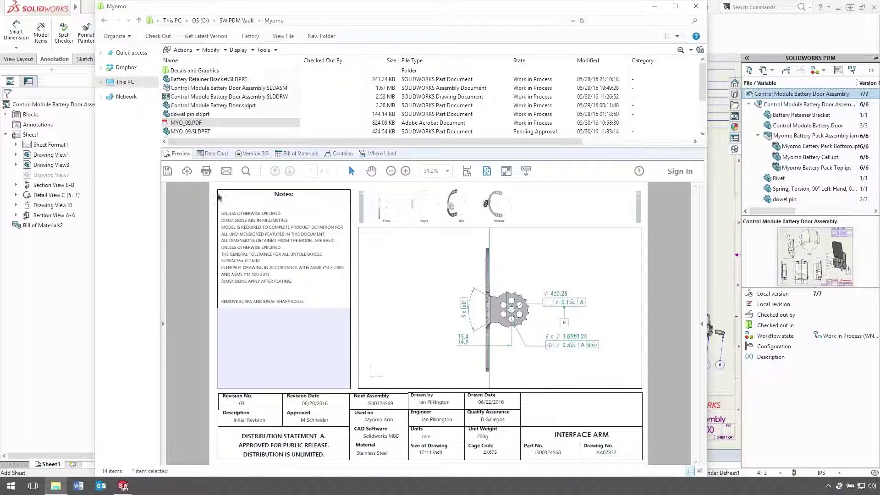
- Show where Myomo Battery Pack Assembly.iam is used and open the drawing row
{"action": "left_click", "coordinate": [303, 138]}
{"action": "left_click_drag", "start_coordinate": [310, 148], "coordinate": [310, 219]}
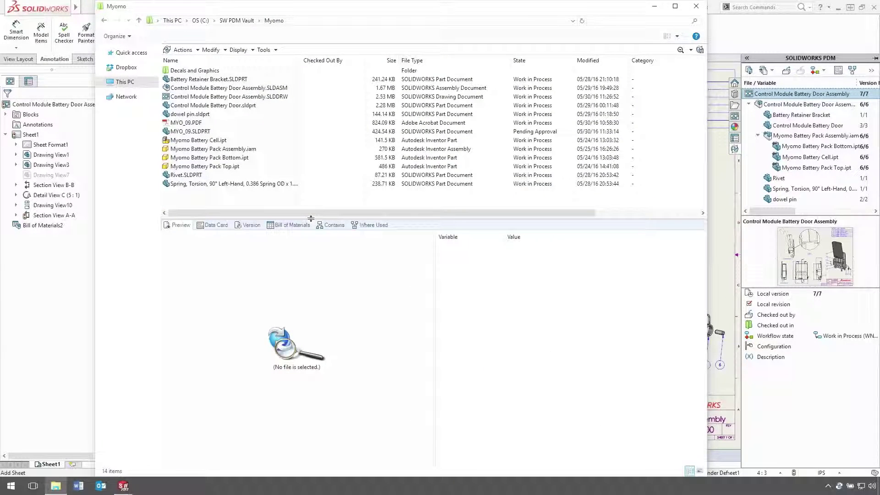
{"action": "left_click", "coordinate": [241, 149]}
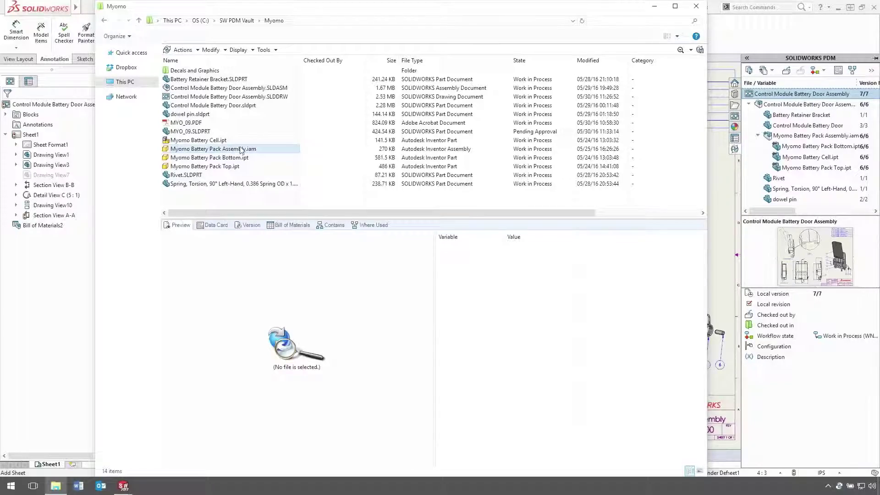
{"action": "left_click", "coordinate": [372, 225]}
{"action": "left_click", "coordinate": [263, 284]}
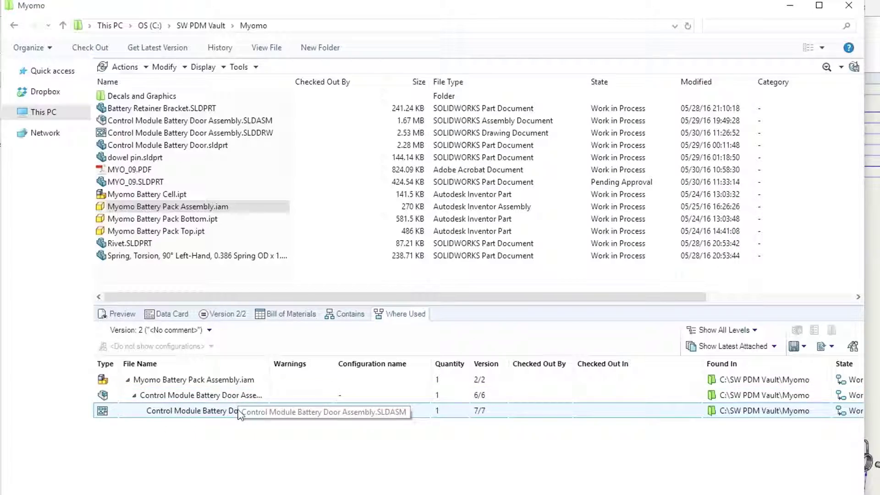
{"action": "double_click", "coordinate": [238, 412]}
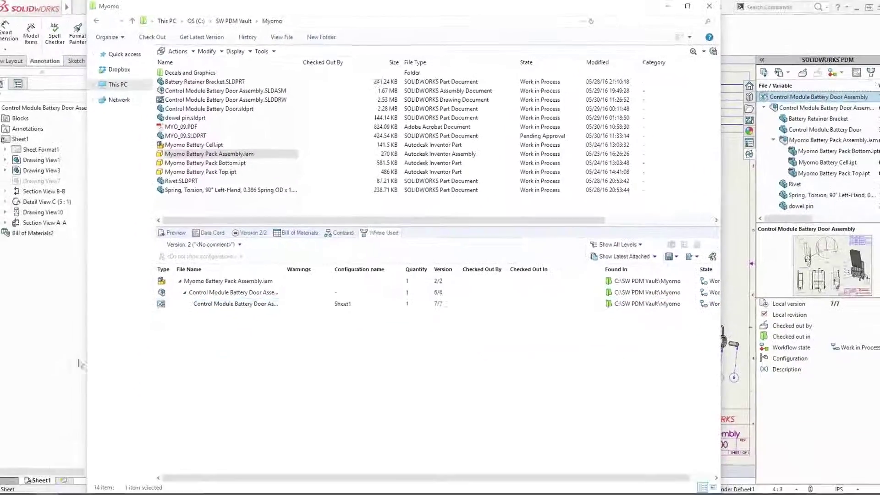